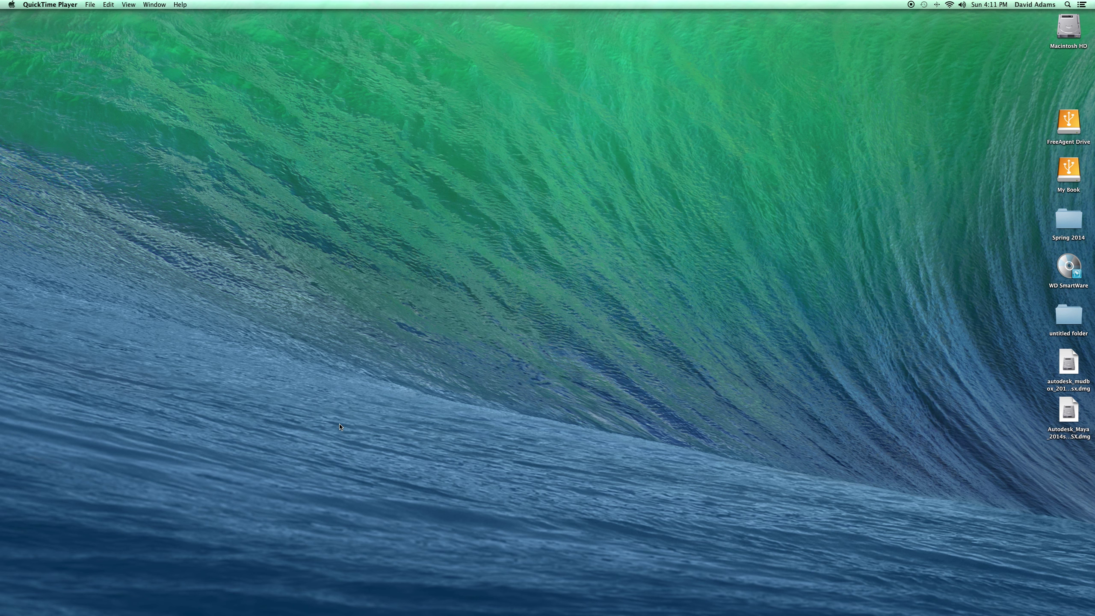
Switch to After Effects and create a new composition from the CANYONVIDEO.mov footage
key("super+Tab")
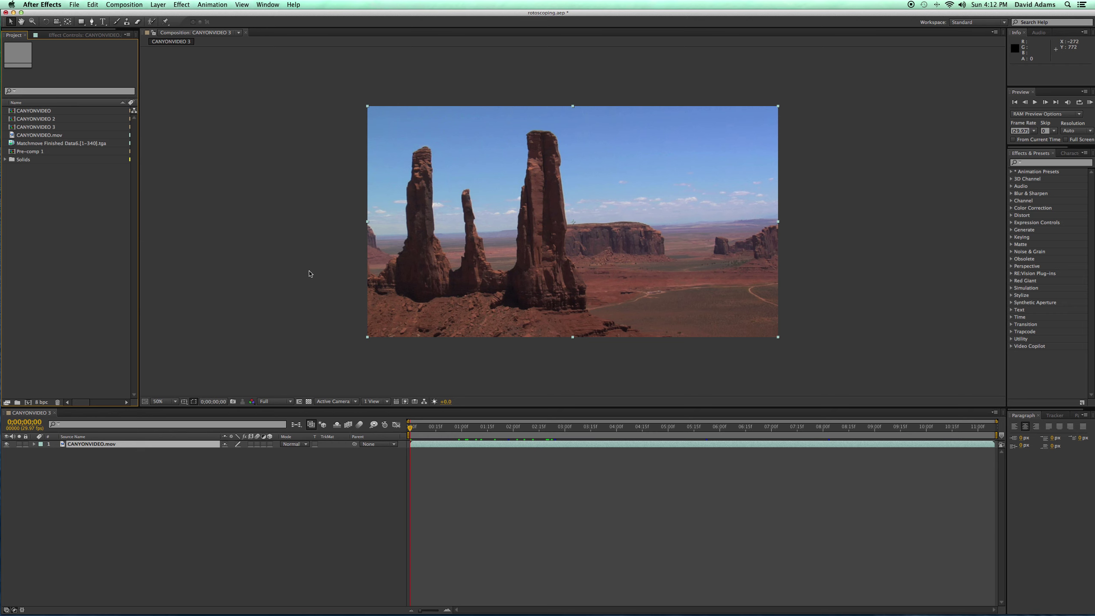
left_click(21, 136)
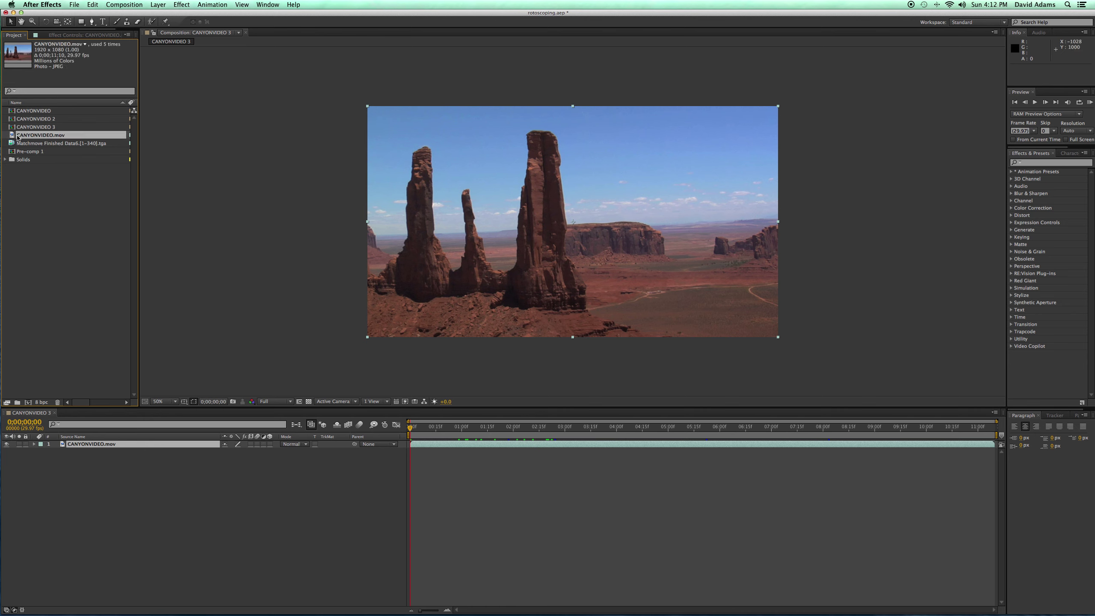
left_click_drag(30, 168, 29, 404)
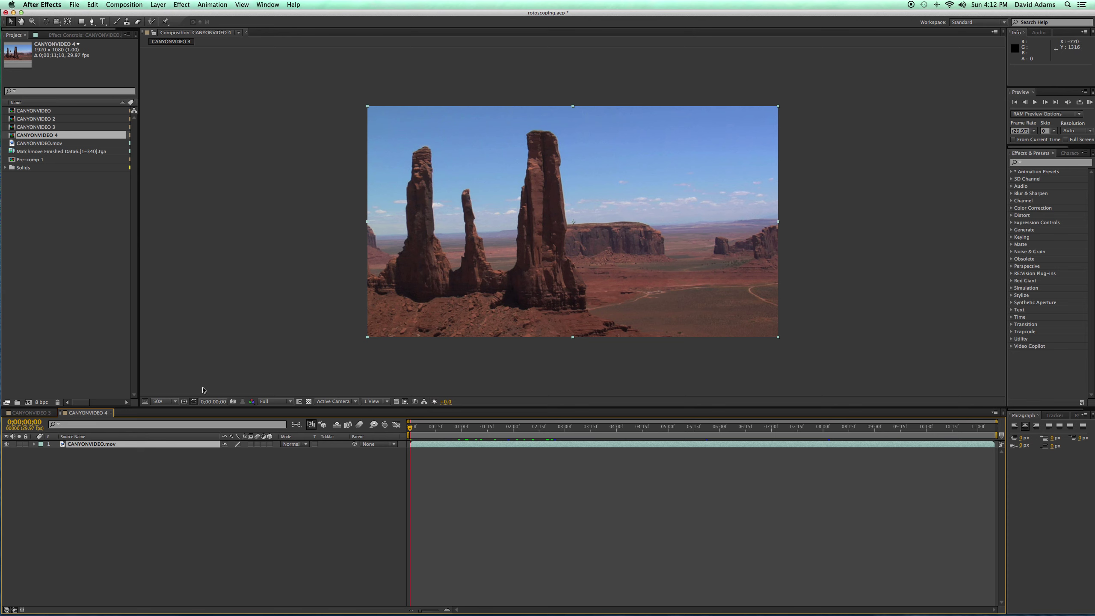
Open the CANYONVIDEO.mov layer in its own viewer and trim its end to a duration of 22 frames
mouse_move(412, 429)
left_mouse_down()
mouse_move(942, 431)
mouse_move(396, 435)
left_mouse_up()
double_click(63, 446)
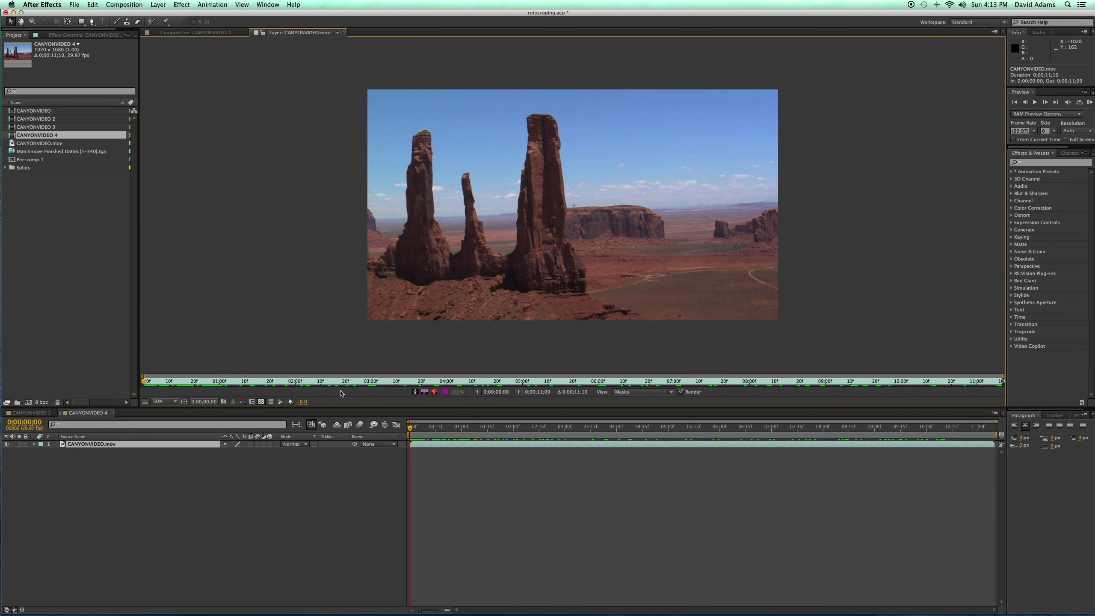
mouse_move(993, 446)
left_mouse_down()
mouse_move(448, 454)
mouse_move(411, 428)
mouse_move(448, 428)
mouse_move(409, 427)
left_mouse_up()
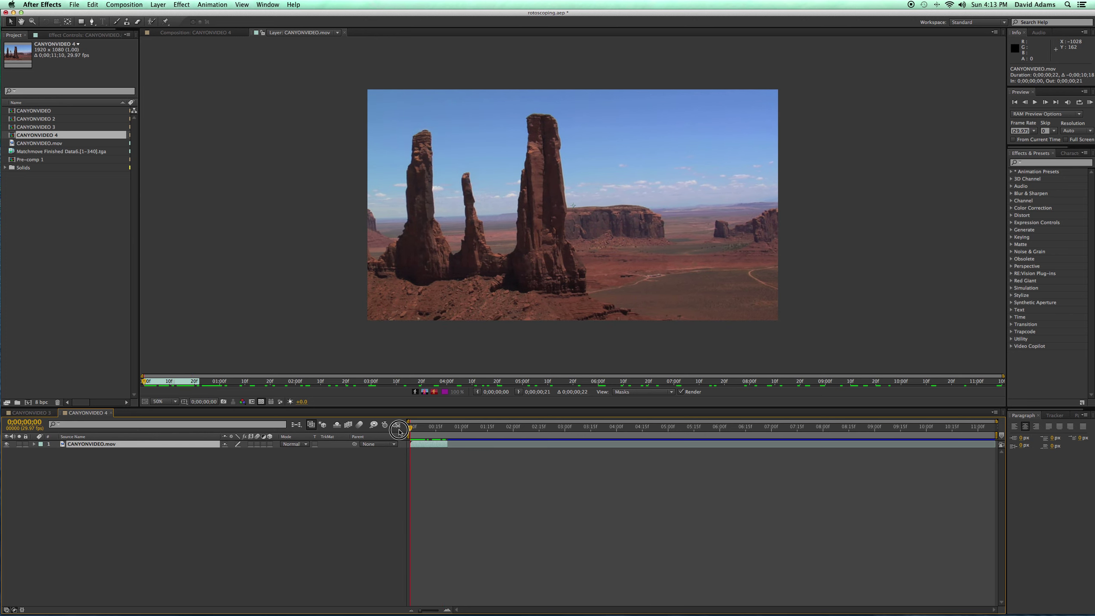
Paint Roto Brush foreground strokes over the three rock spires, starting from the ground beside the leftmost one
left_click(152, 22)
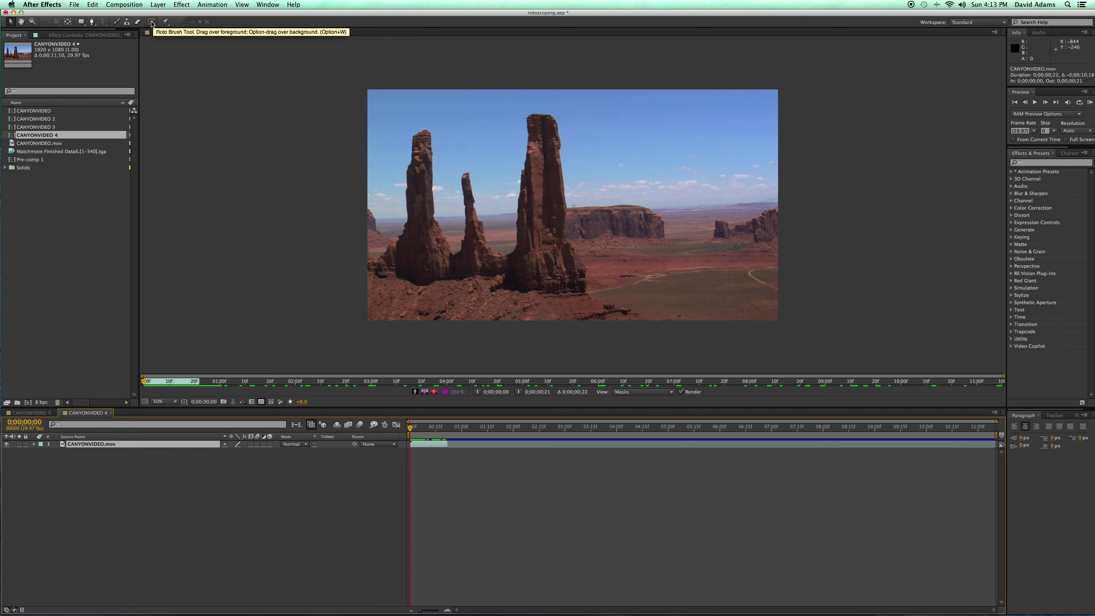
double_click(381, 294)
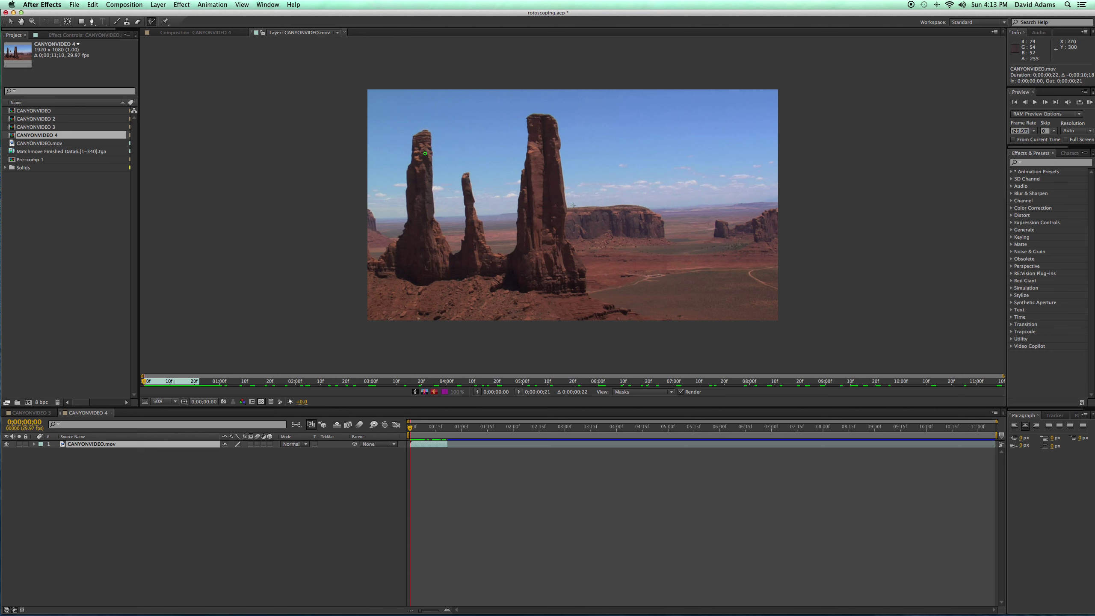
mouse_move(376, 285)
left_mouse_down()
mouse_move(408, 254)
mouse_move(424, 163)
left_mouse_up()
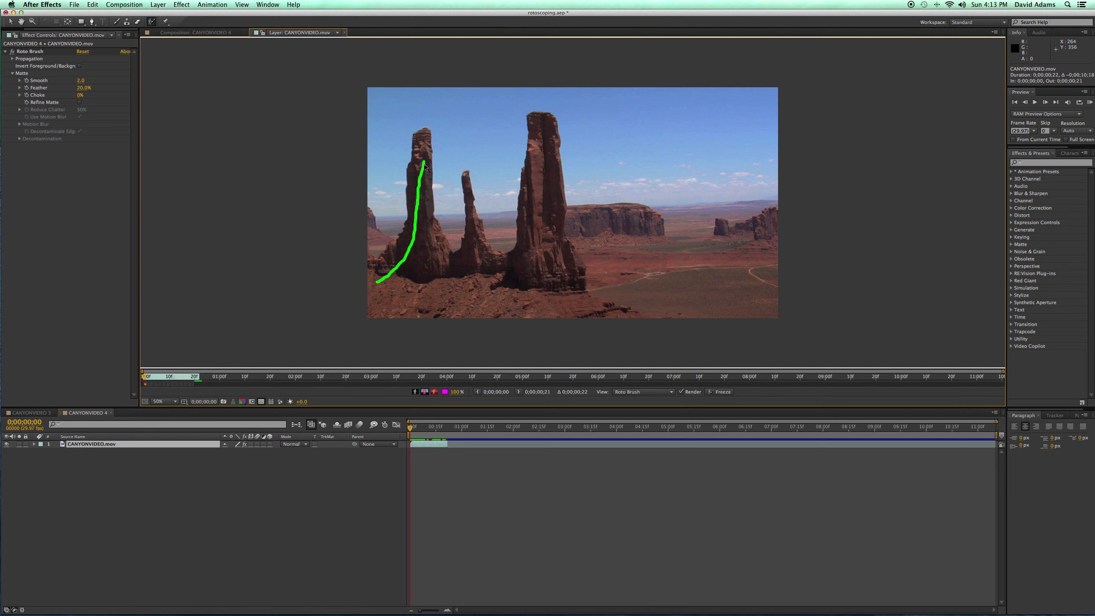
mouse_move(425, 280)
left_mouse_down()
mouse_move(465, 290)
mouse_move(471, 222)
mouse_move(490, 274)
mouse_move(510, 282)
mouse_move(531, 265)
mouse_move(547, 133)
left_mouse_up()
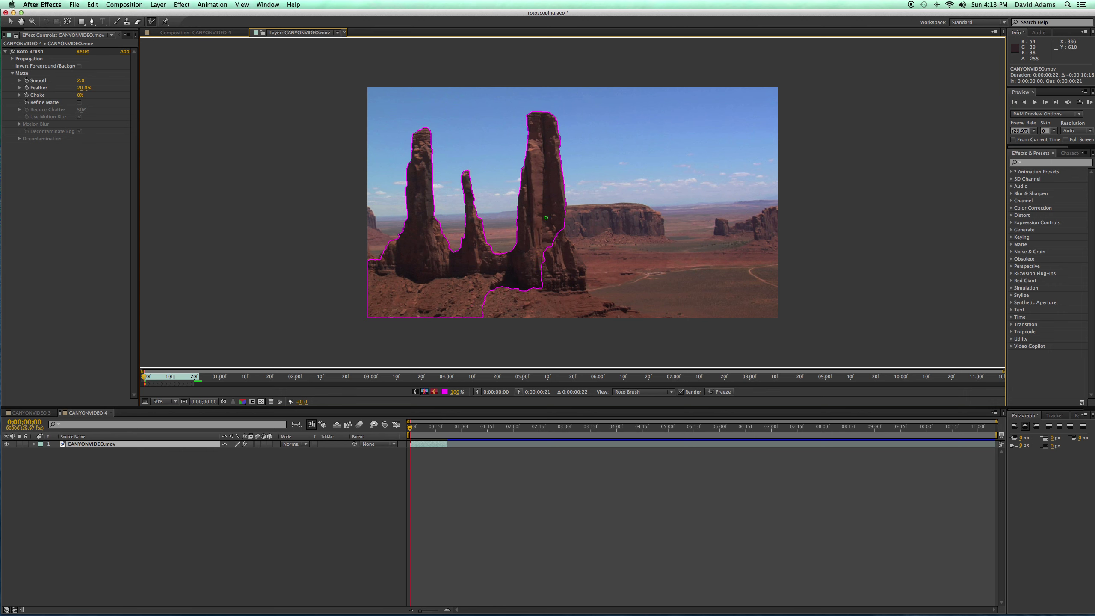
Extend the Roto Brush foreground over the tallest spire's base and foreground slope, undoing the stray stroke at the frame's left edge
mouse_move(548, 245)
left_mouse_down()
mouse_move(583, 303)
mouse_move(631, 315)
left_mouse_up()
mouse_move(583, 273)
left_mouse_down()
mouse_move(570, 250)
mouse_move(577, 261)
left_mouse_up()
left_click_drag(632, 315, 648, 317)
left_click_drag(370, 260, 368, 249)
key("super+z")
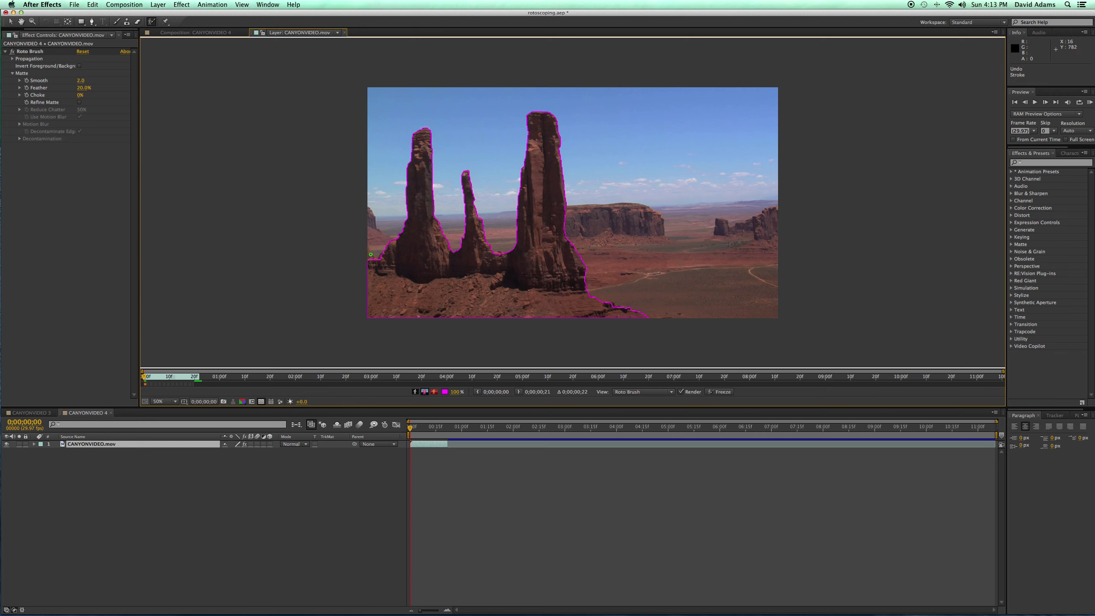
left_click_drag(371, 254, 370, 260)
Paint Roto Brush background strokes across the sky and distant plain around the spires
mouse_move(378, 229)
left_mouse_down()
mouse_move(384, 123)
mouse_move(445, 164)
mouse_move(447, 215)
left_mouse_up()
left_click_drag(497, 115, 497, 225)
mouse_move(525, 99)
left_mouse_down()
mouse_move(575, 116)
mouse_move(617, 230)
mouse_move(637, 251)
left_mouse_up()
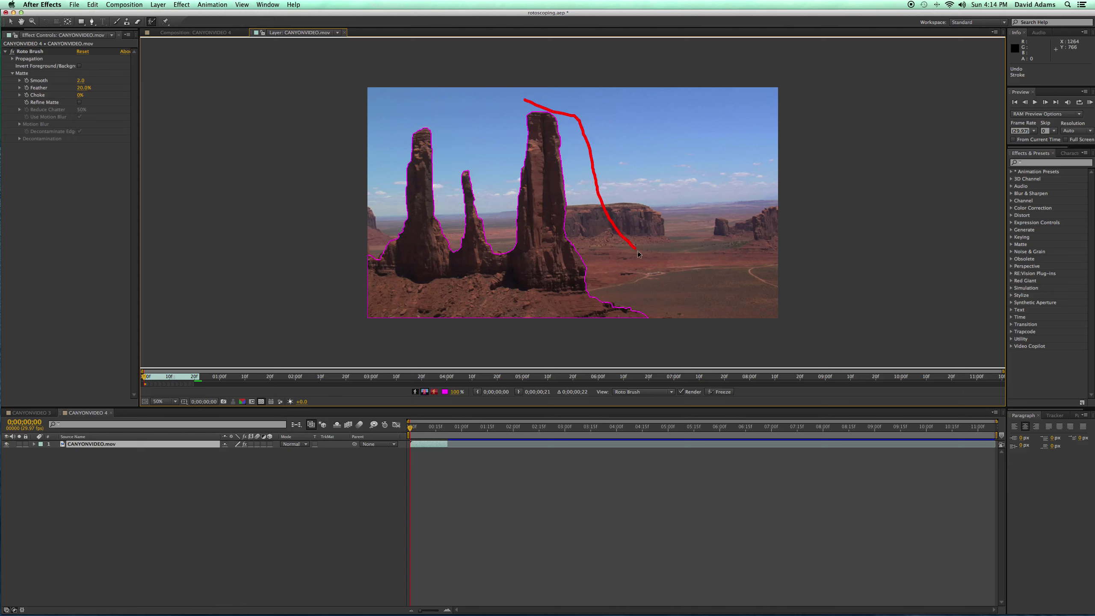
mouse_move(680, 121)
left_mouse_down()
mouse_move(718, 233)
mouse_move(741, 264)
mouse_move(747, 138)
left_mouse_up()
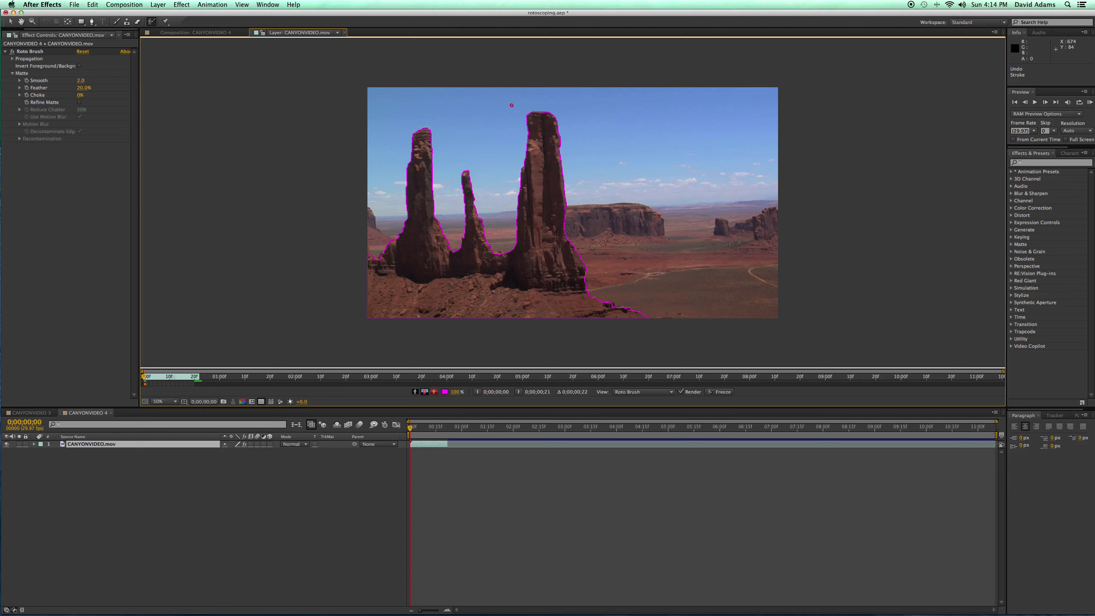
left_click_drag(512, 105, 395, 105)
Play the Roto Brush selection through the trimmed clip and inspect the resulting cutout in the composition view
left_click(1035, 103)
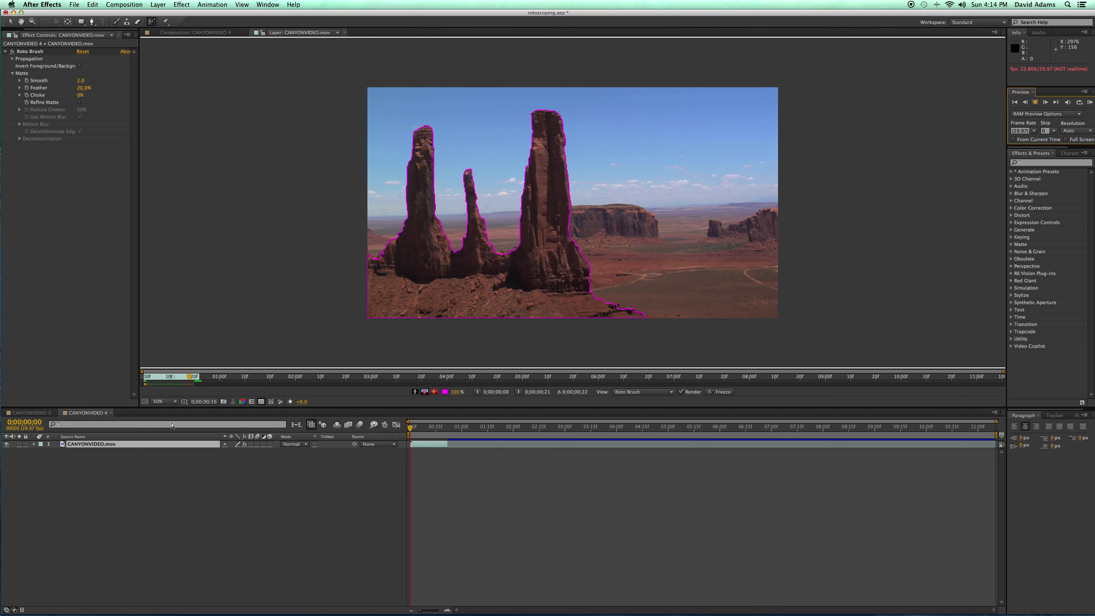
key("space")
left_click(190, 32)
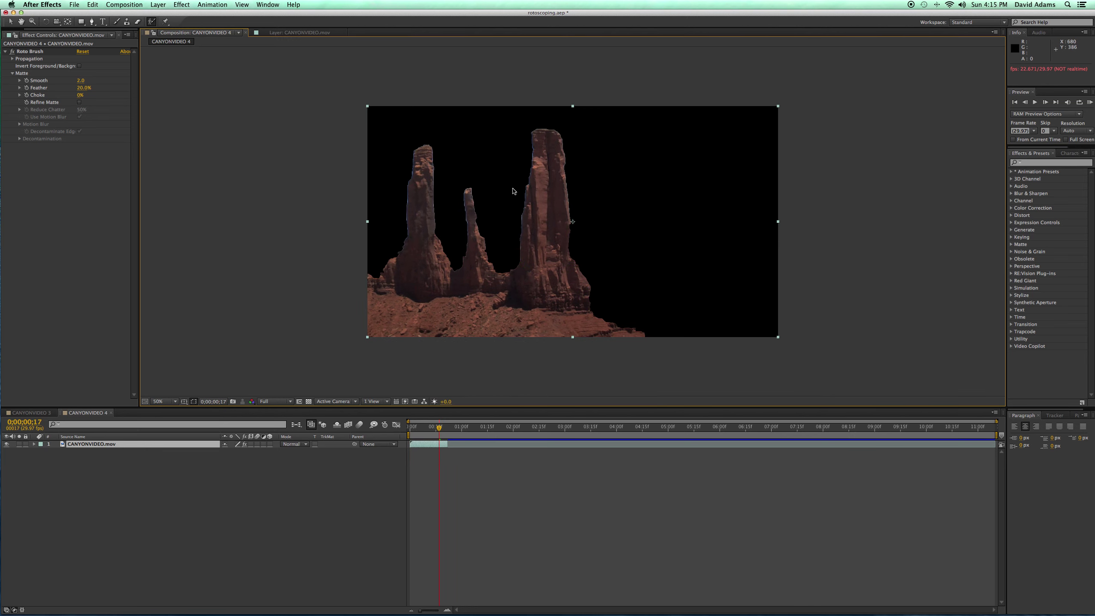
Freeze the Roto Brush segmentation on the canyon layer and return to the composition view
left_click(288, 34)
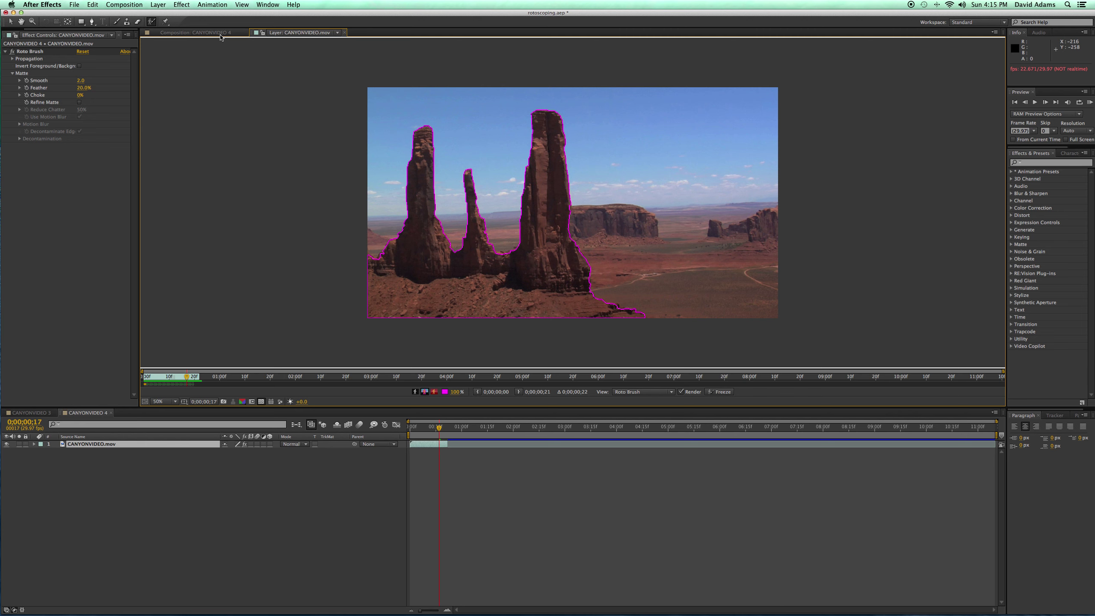
left_click(723, 392)
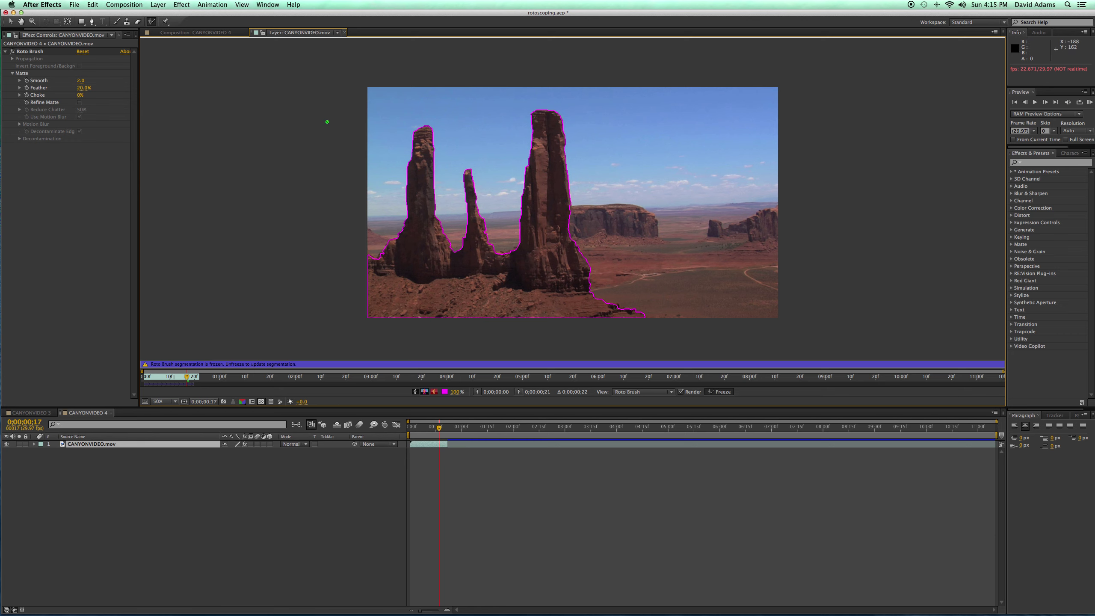
left_click(217, 34)
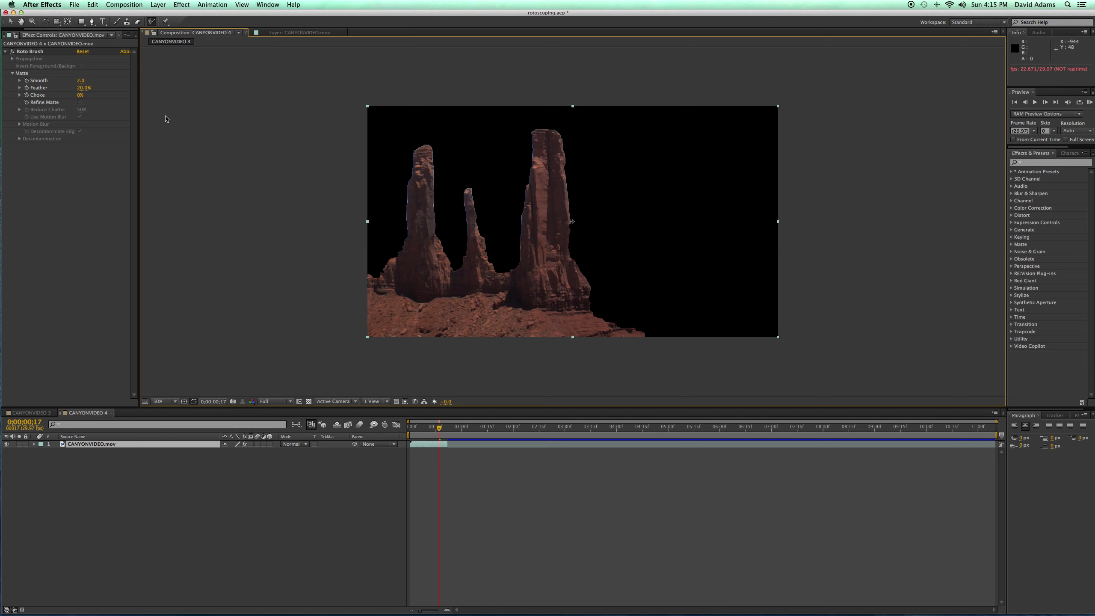
Widen the project area and add CANYONVIDEO.mov again as a background layer beneath the rotoscoped layer
left_click_drag(139, 114, 185, 112)
left_click(16, 33)
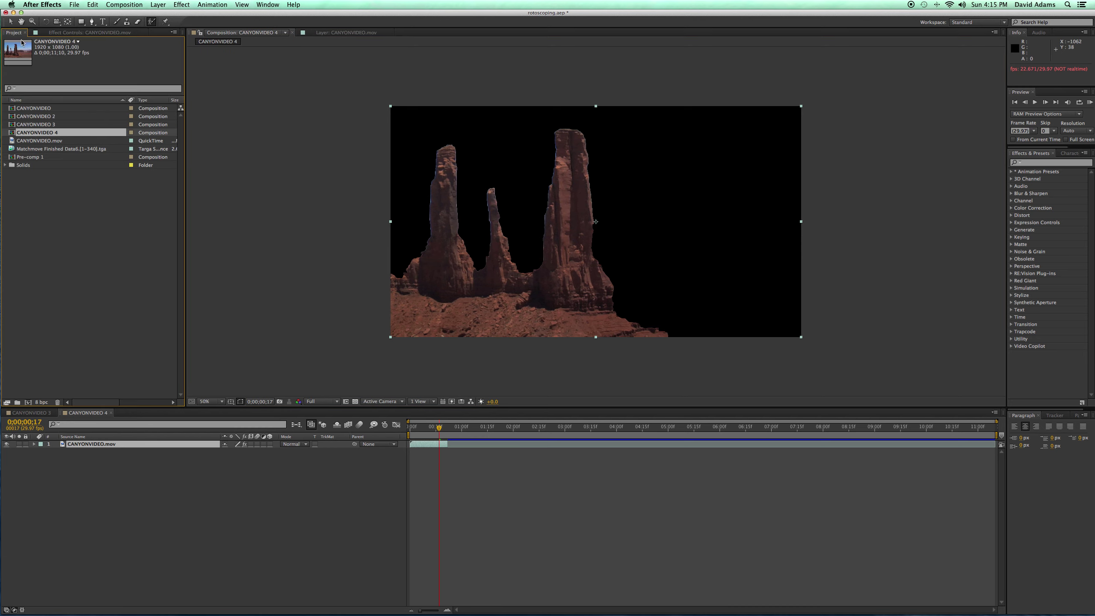
left_click_drag(21, 140, 63, 455)
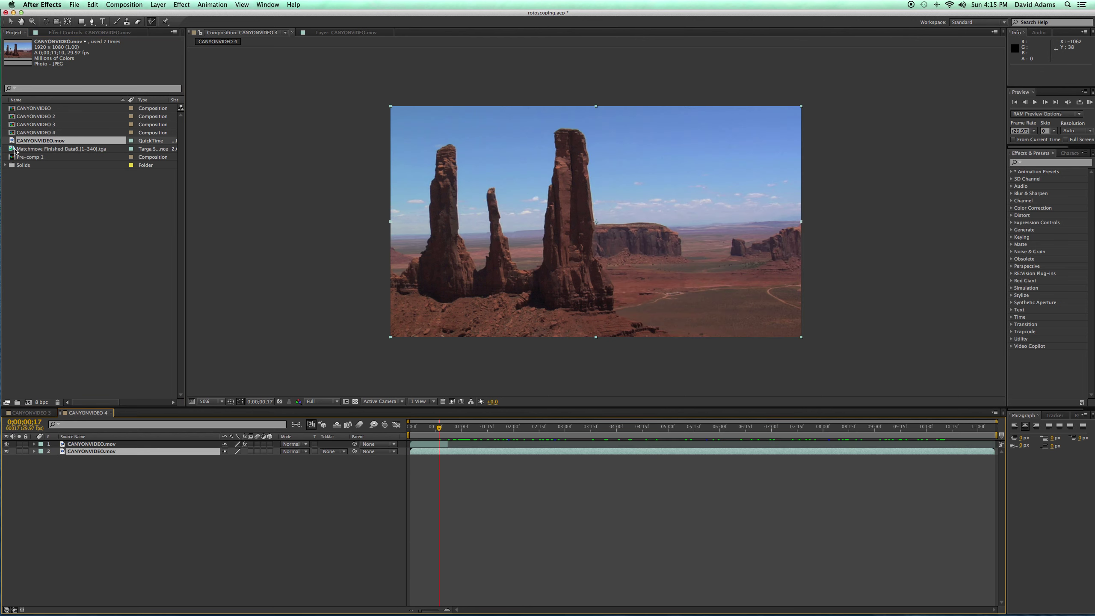
Preview the Matchmove Finished Data6.[1-340].tga sequence and place it between the two canyon layers
double_click(43, 149)
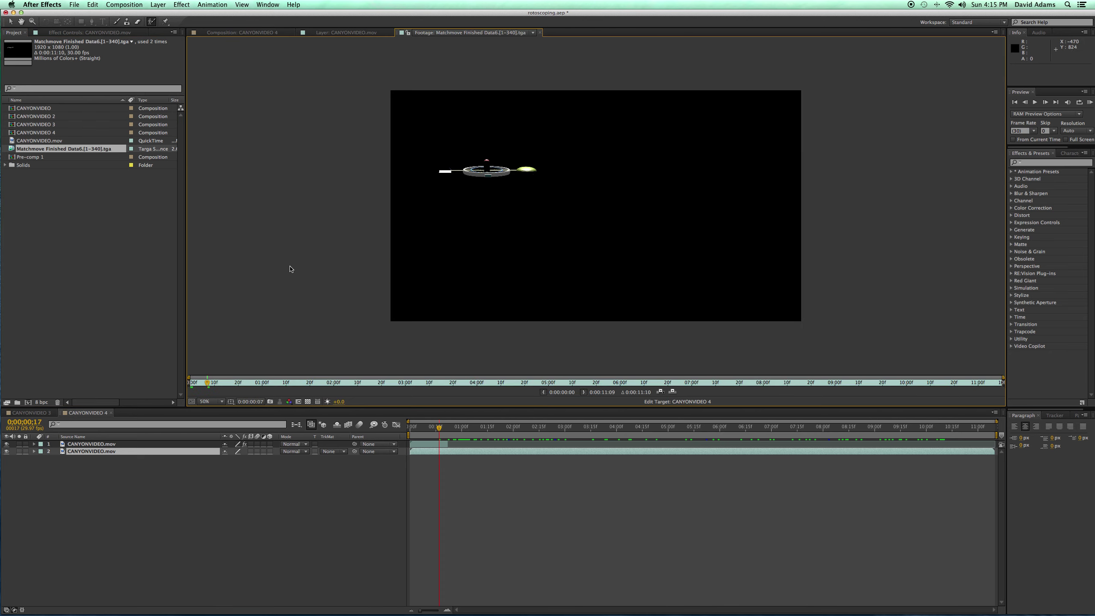
left_click_drag(205, 382, 165, 374)
left_click_drag(13, 150, 14, 151)
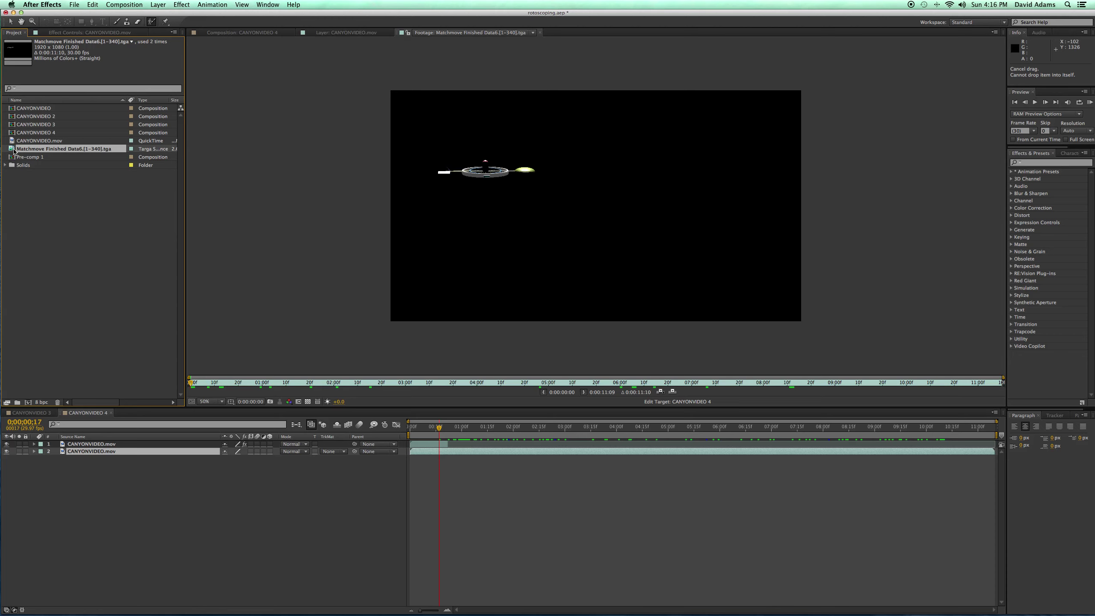
left_click_drag(13, 150, 76, 450)
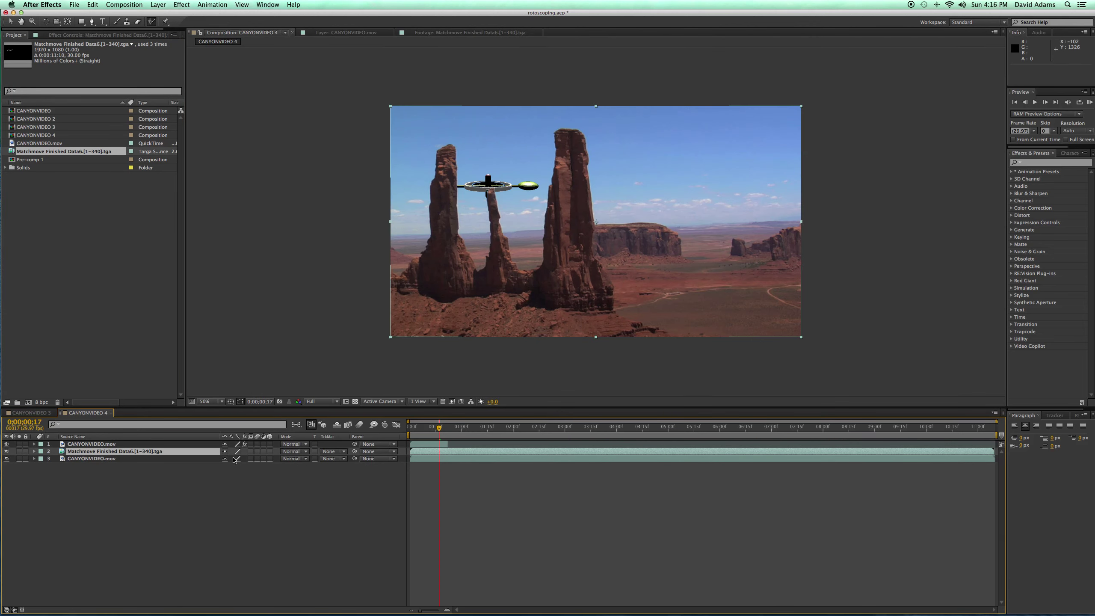
Play the layered composite from its first frame, rewinding between previews to check how the spaceship sits among the spires
left_click_drag(438, 427, 412, 431)
key("space")
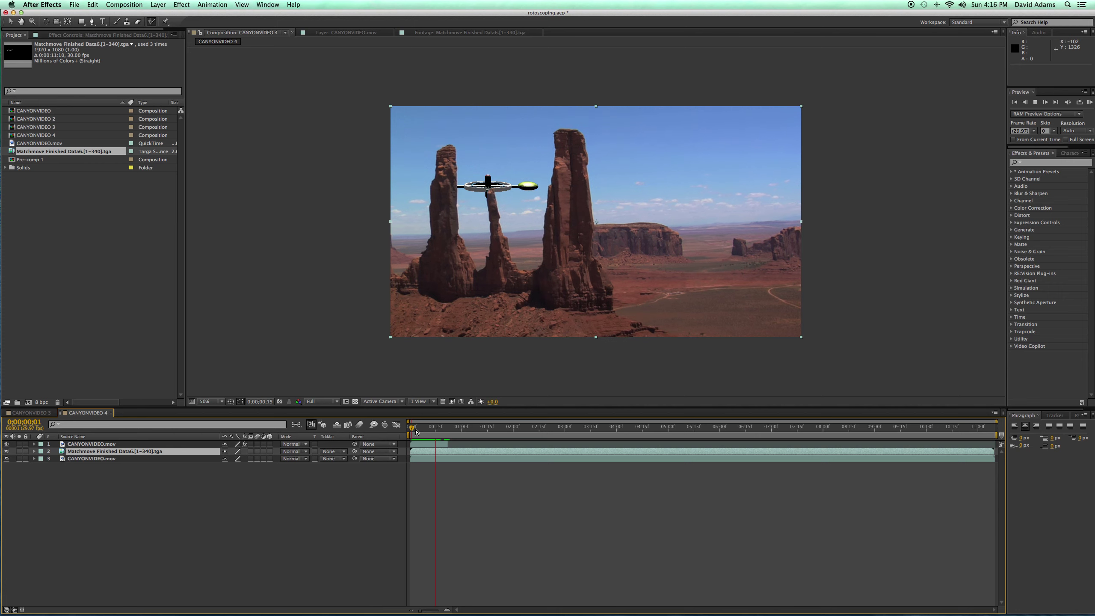
left_click(406, 431)
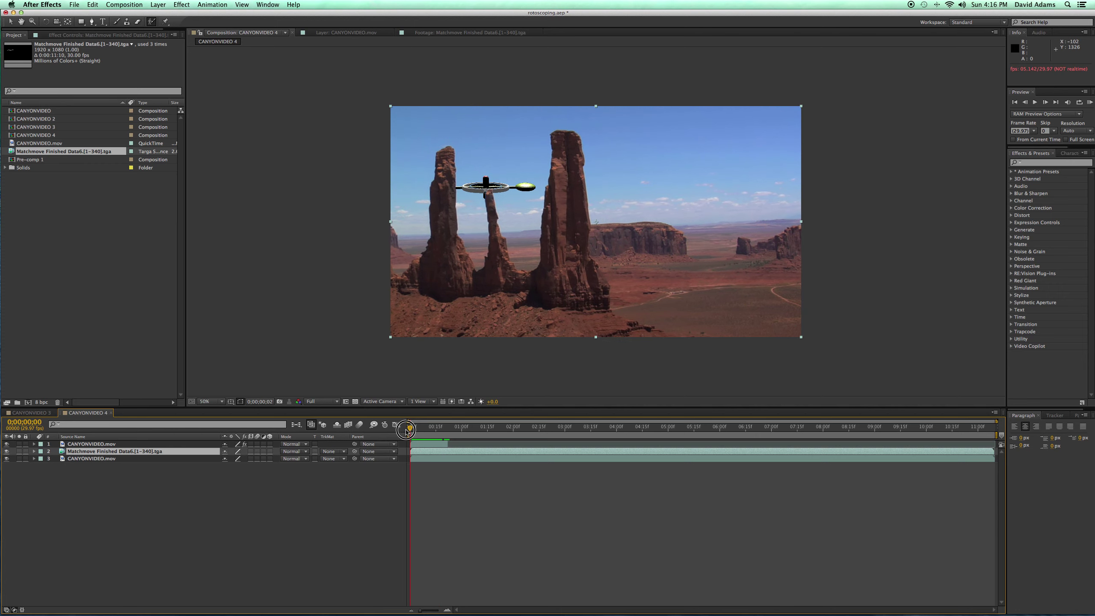
key("space")
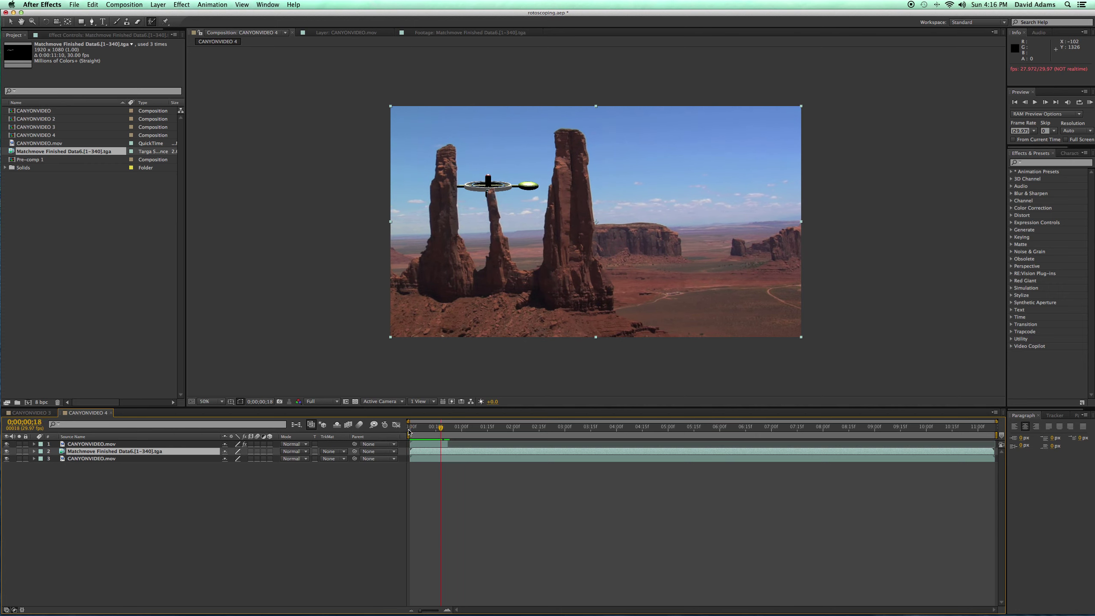
left_click_drag(423, 430, 439, 435)
key("space")
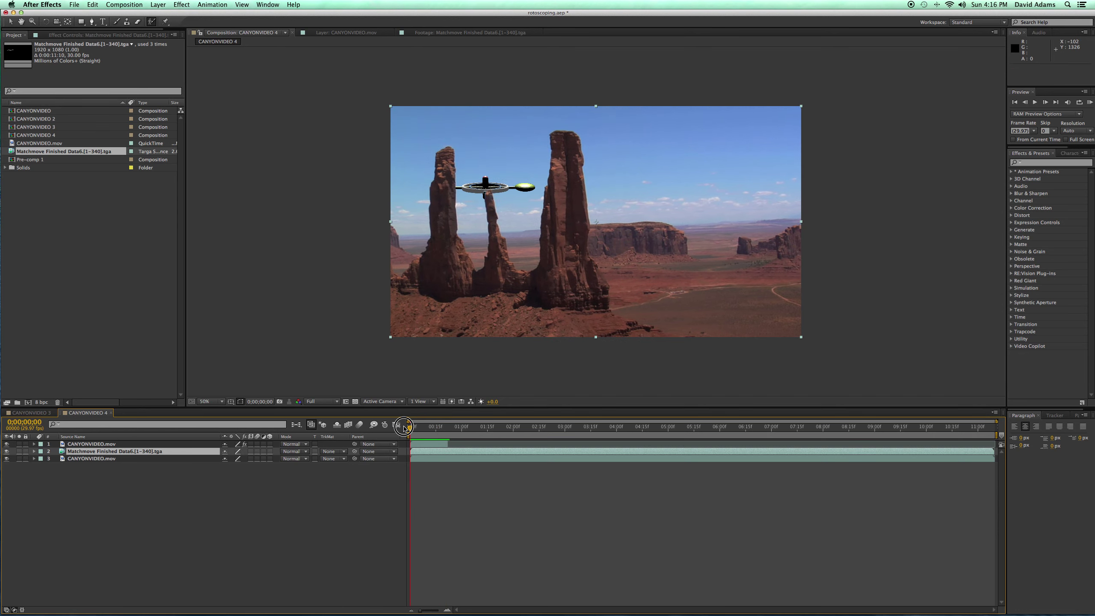
mouse_move(405, 428)
left_mouse_down()
mouse_move(441, 431)
mouse_move(404, 428)
left_mouse_up()
Hide the rotoscoped and Matchmove layers to view the background footage alone, then show both again
left_click(6, 451)
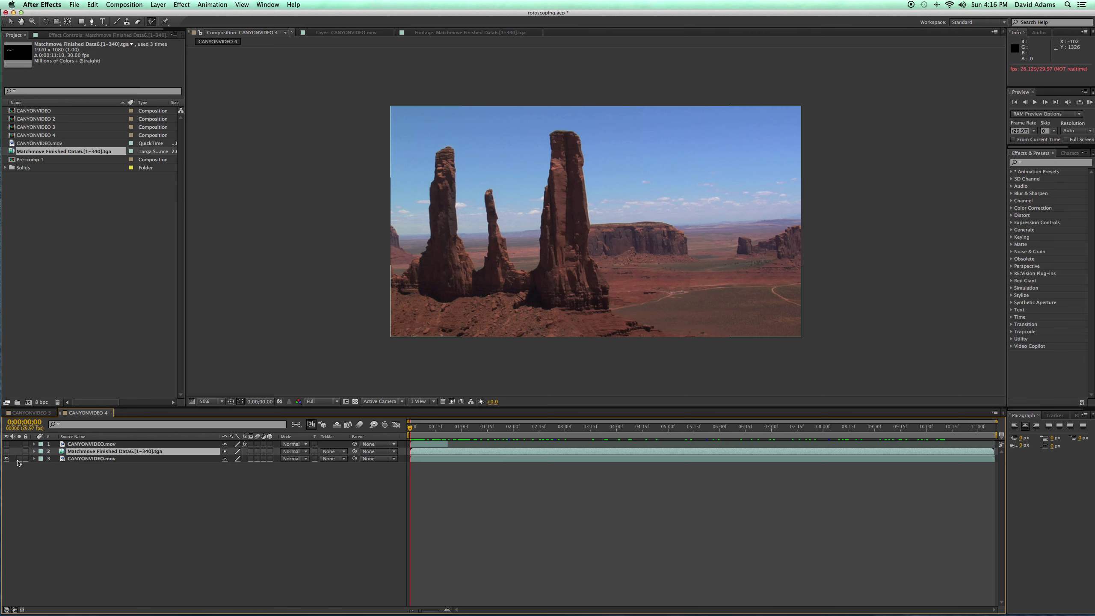
left_click(7, 451)
left_click(6, 444)
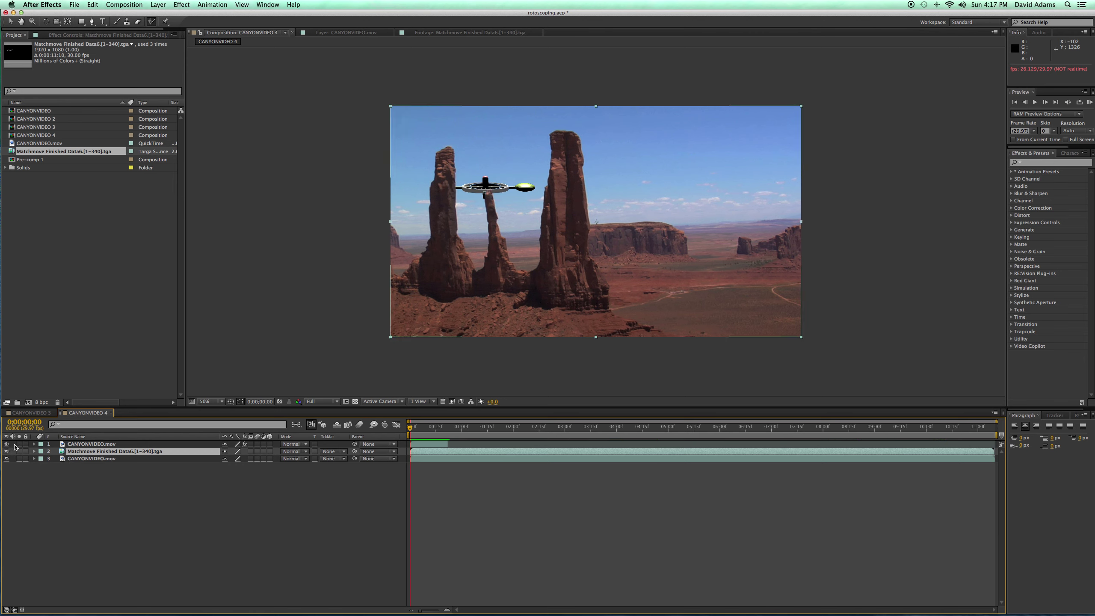
Solo the Matchmove layer and the rotoscoped canyon layer in turn, then restore all layers at the first frame
left_click(19, 451)
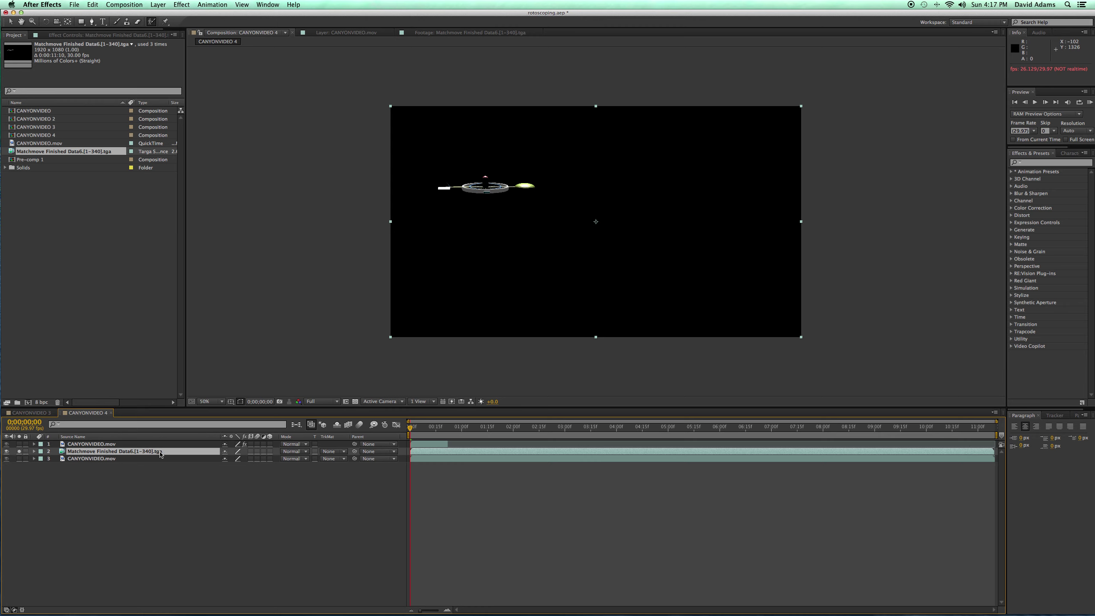
left_click(19, 451)
left_click(19, 444)
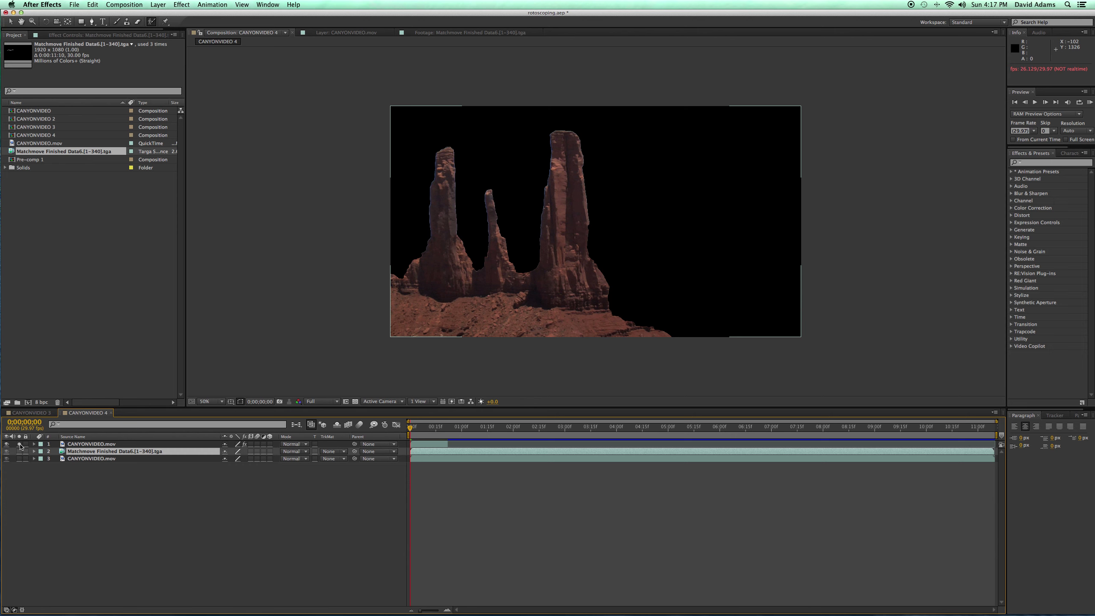
left_click(19, 444)
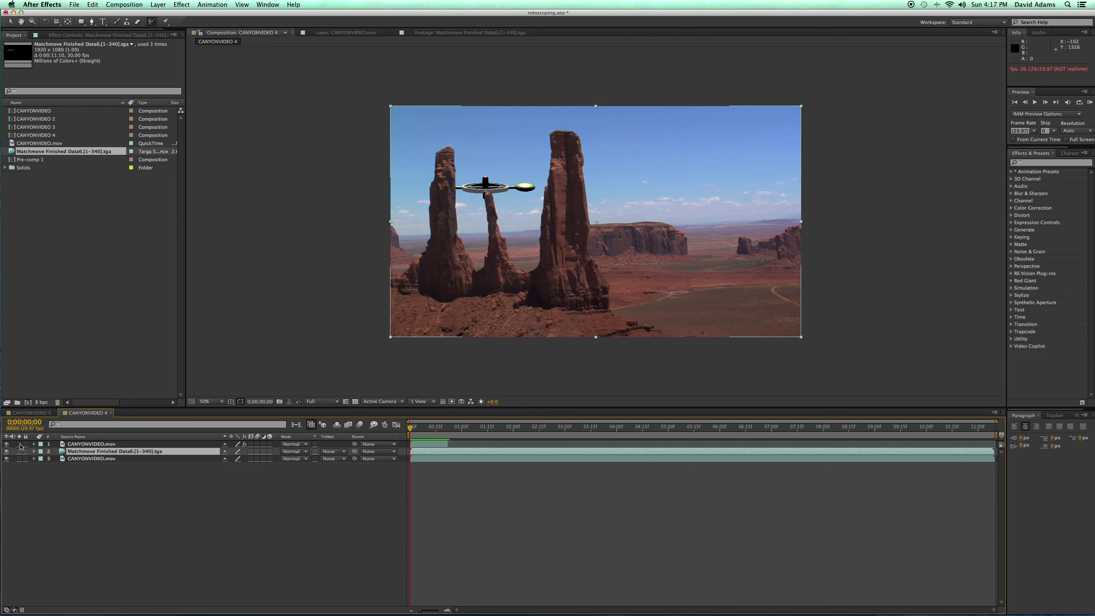
mouse_move(410, 429)
left_mouse_down()
mouse_move(433, 431)
mouse_move(405, 430)
left_mouse_up()
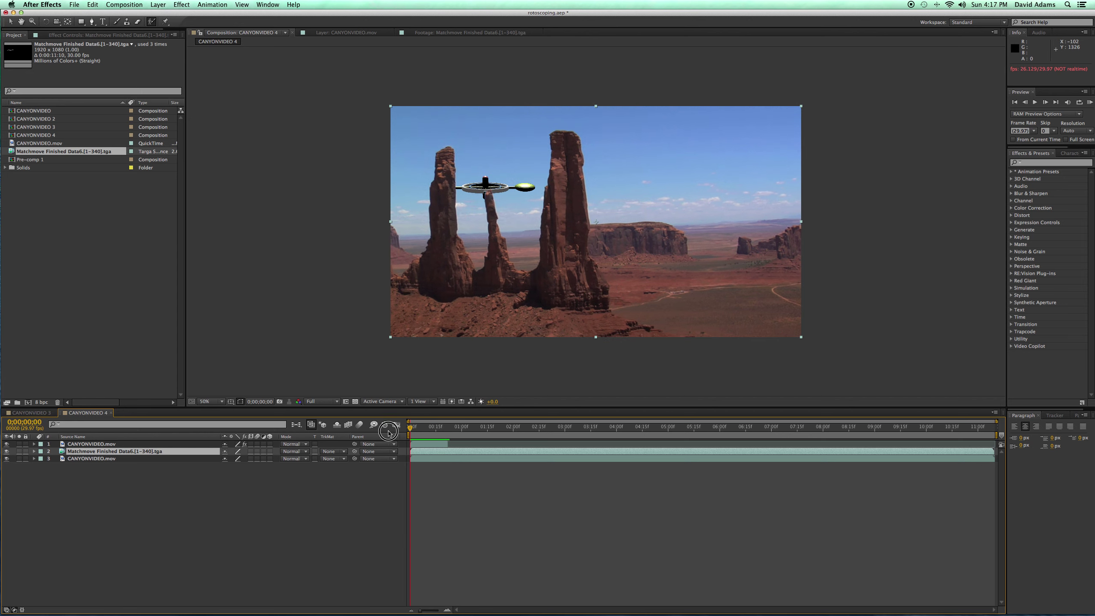